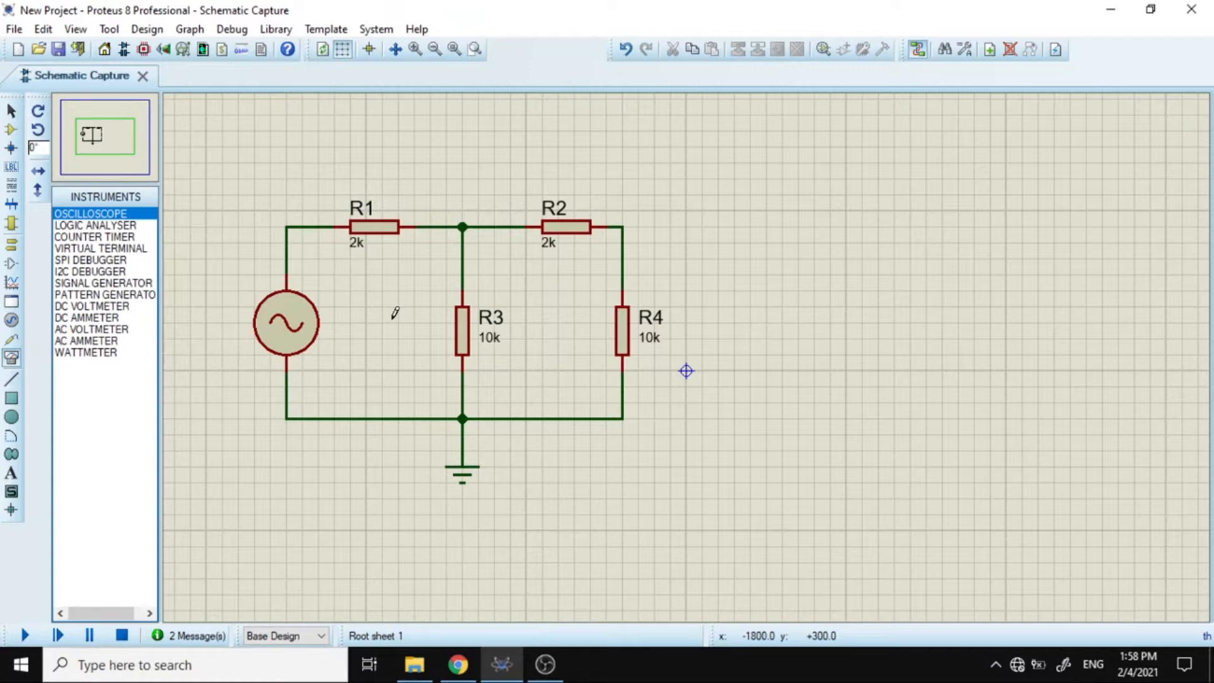
# Step: Set the AC source's amplitude to 311 V and its frequency to 50 Hz
pyautogui.doubleClick(312, 343)
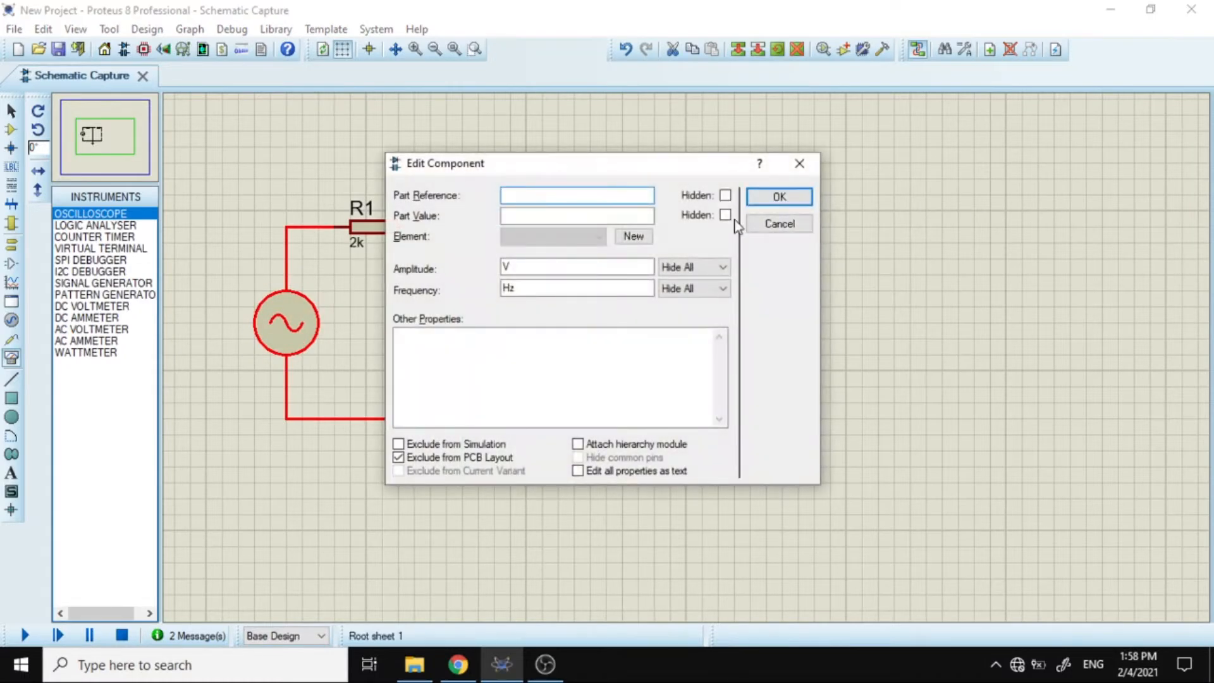
pyautogui.click(503, 265)
pyautogui.write('3')
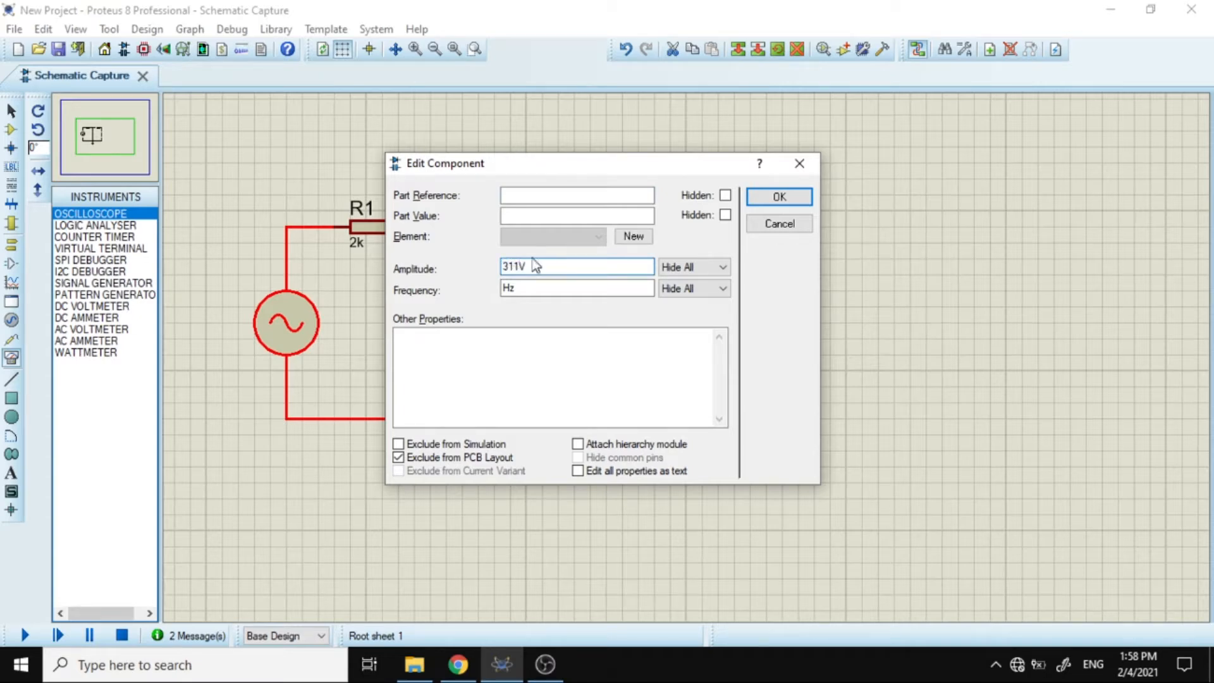
pyautogui.write('11')
pyautogui.click(505, 289)
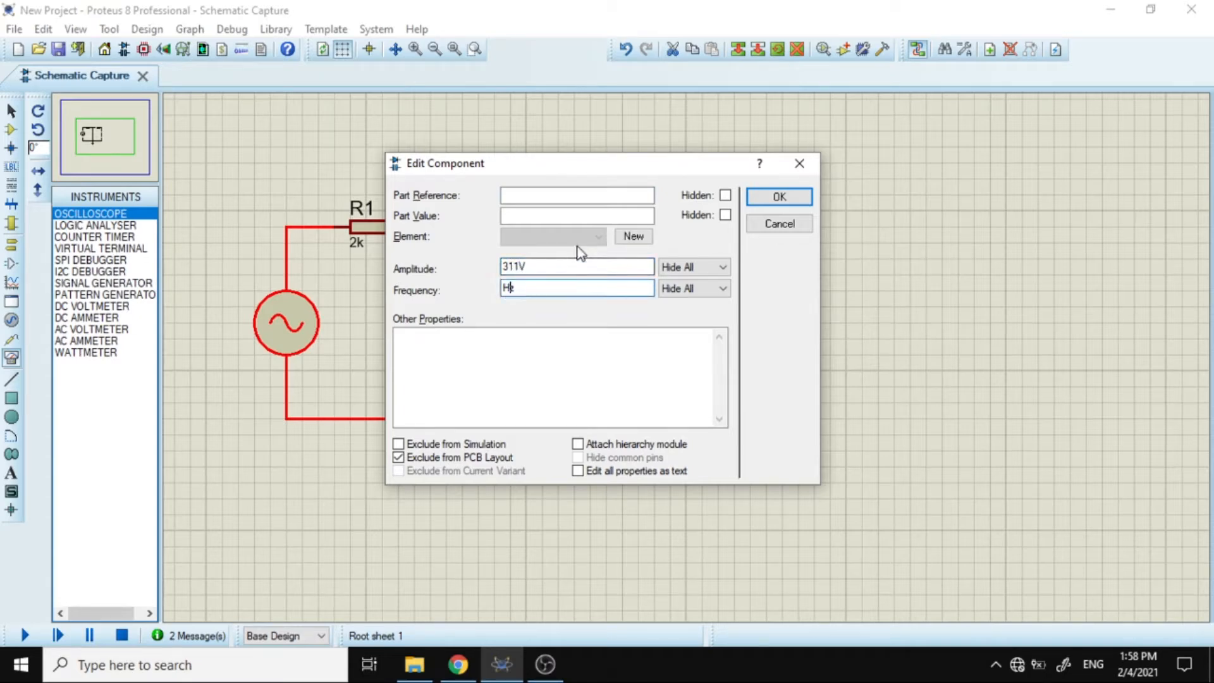
pyautogui.write('50')
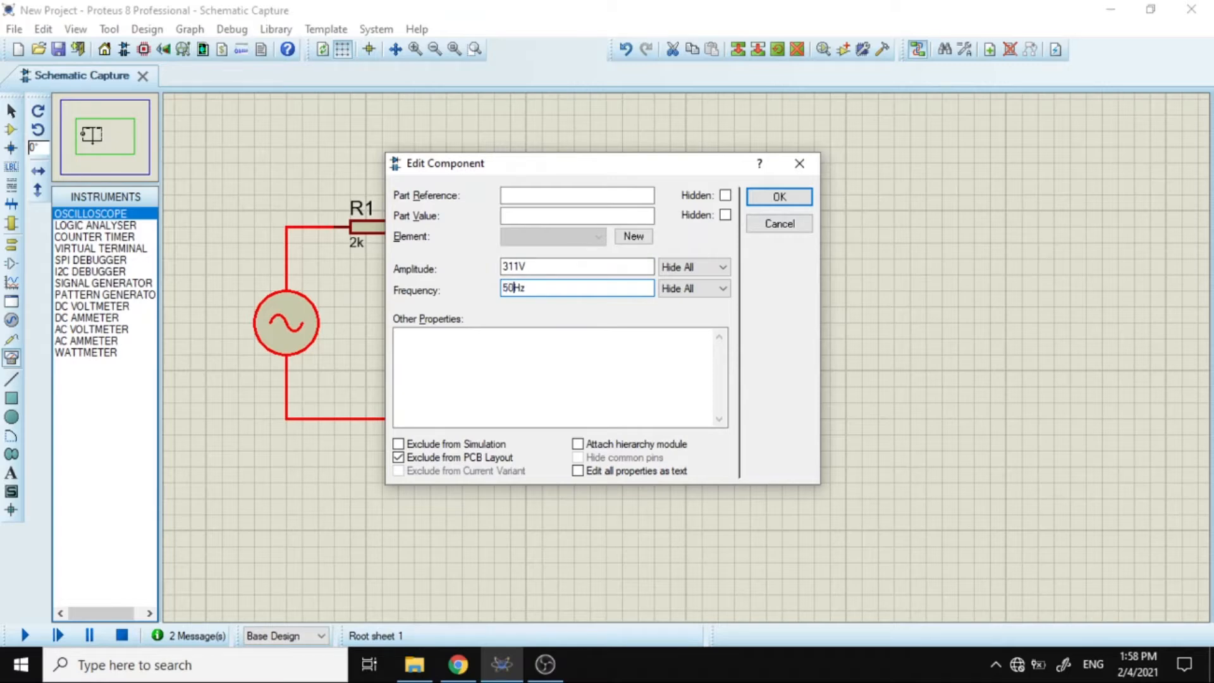
pyautogui.click(778, 196)
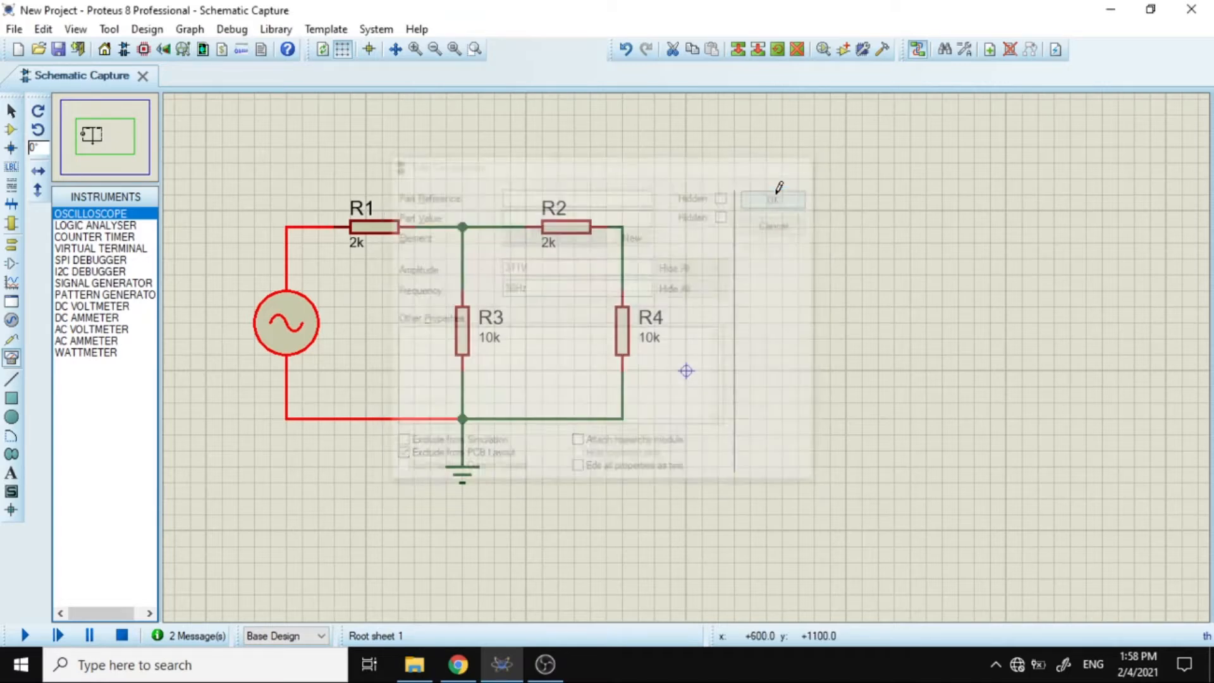
pyautogui.click(780, 187)
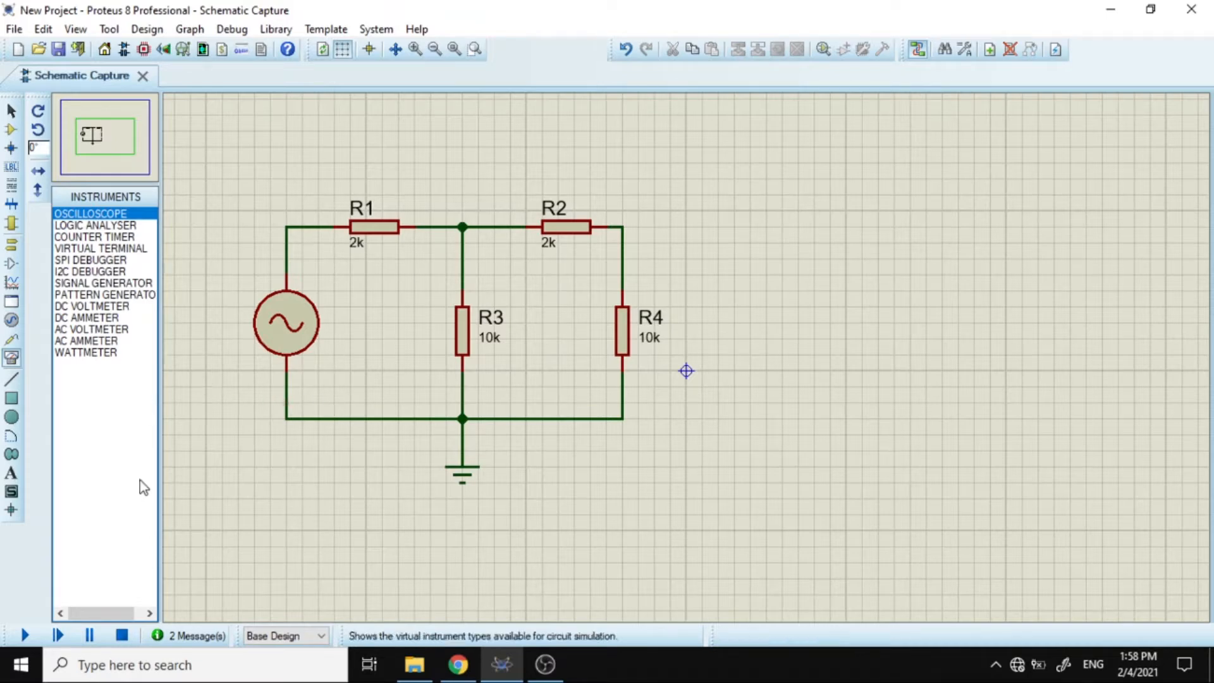
# Step: Place an oscilloscope beside the circuit and wire its channel A to the node between R2 and R4
pyautogui.click(126, 216)
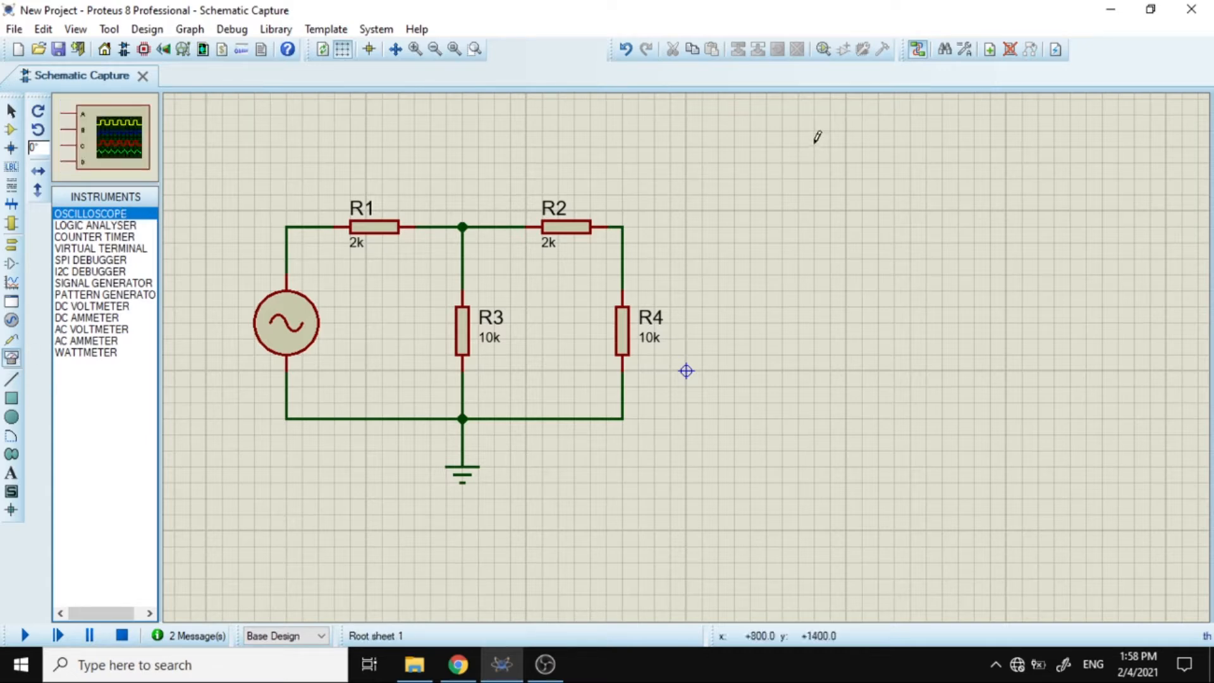
pyautogui.click(939, 242)
pyautogui.click(917, 257)
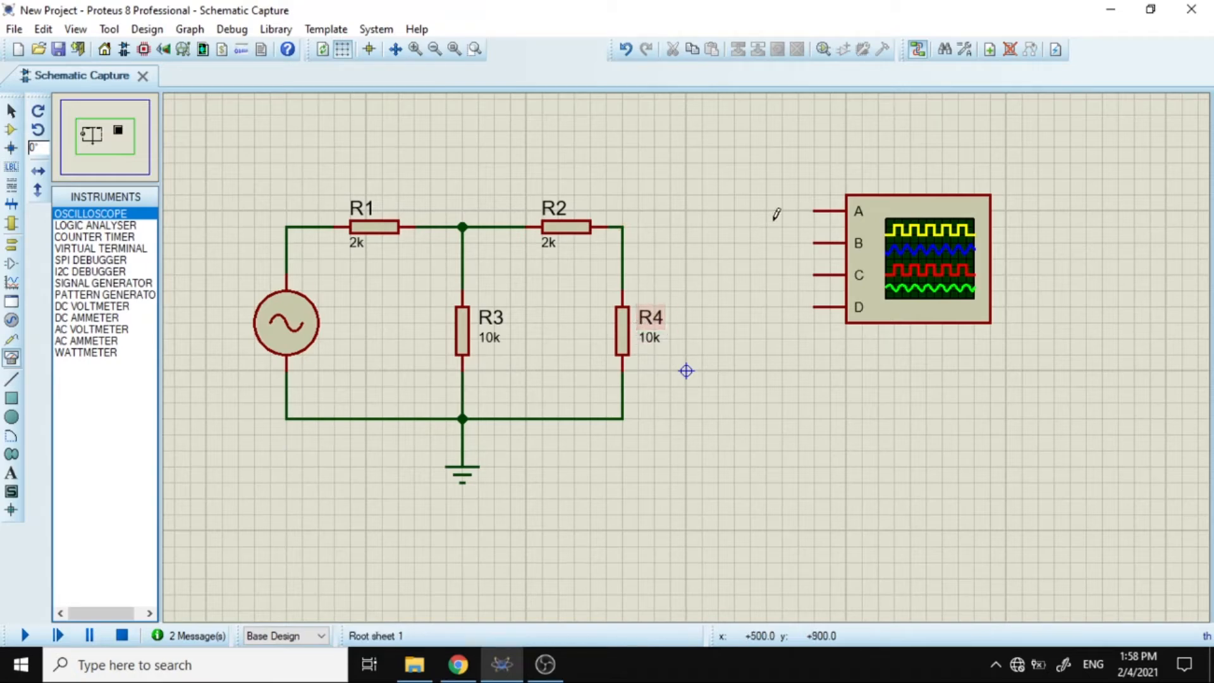
pyautogui.click(816, 211)
pyautogui.click(623, 225)
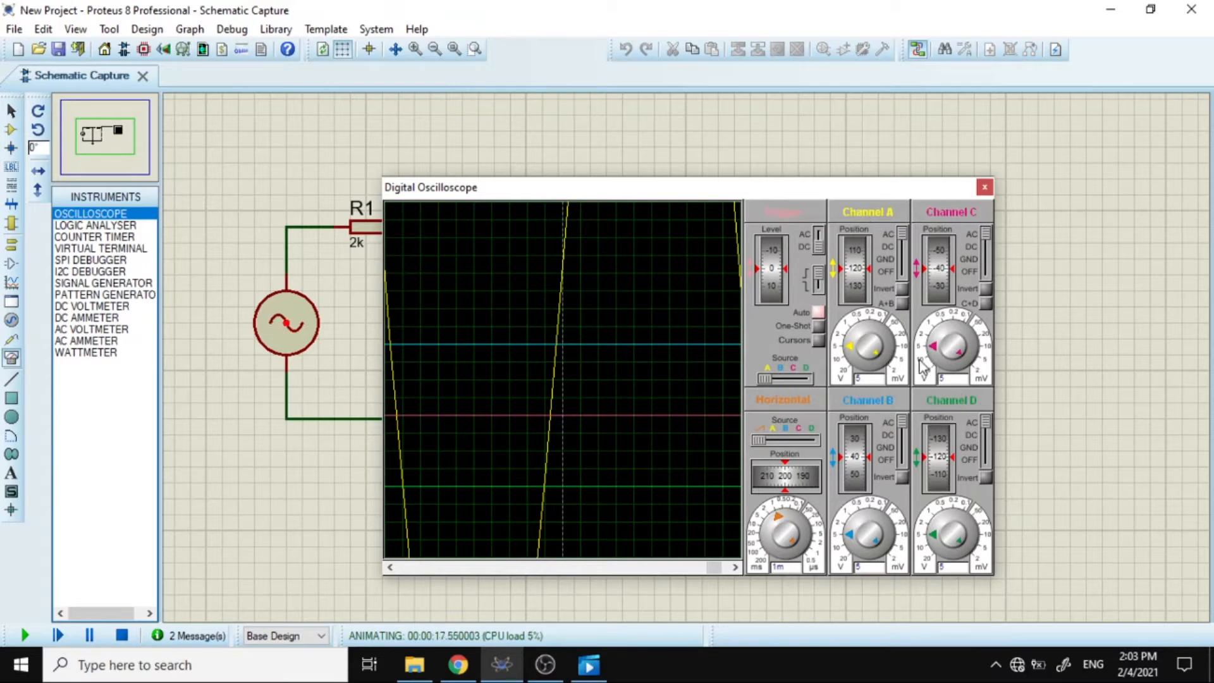
# Step: Stop the simulation and move the circuit and the oscilloscope up and to the left, closer together on the sheet
pyautogui.moveTo(772, 184); pyautogui.dragTo(1037, 190)
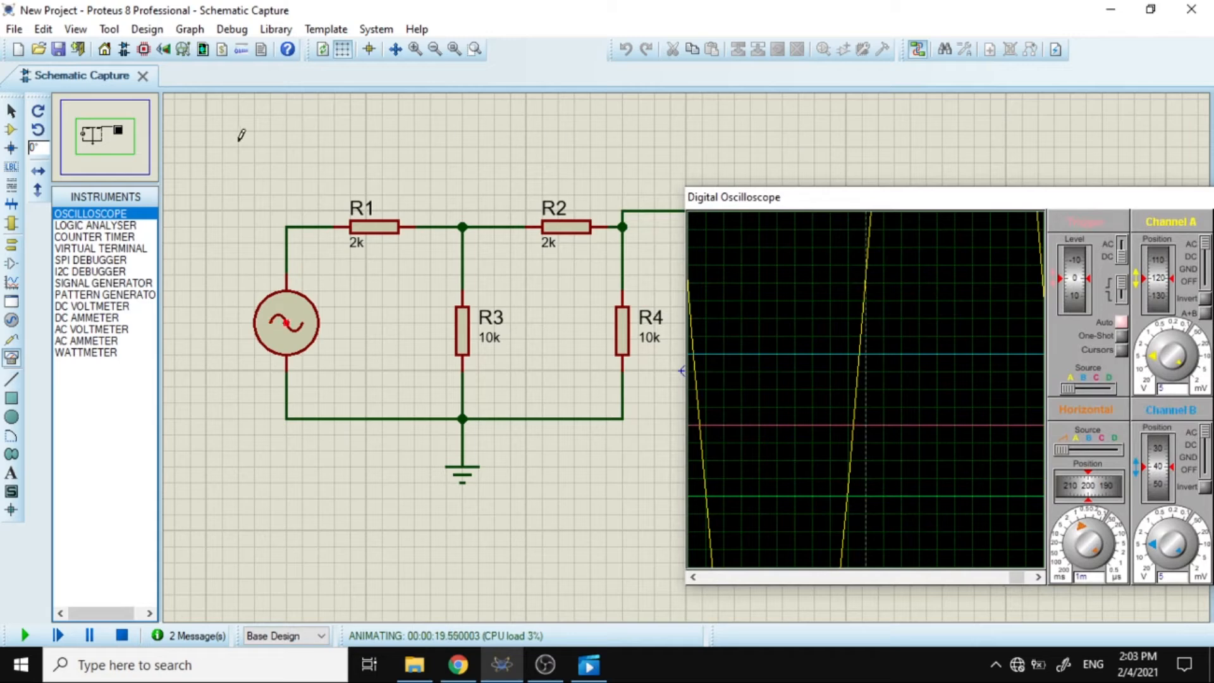
pyautogui.click(122, 635)
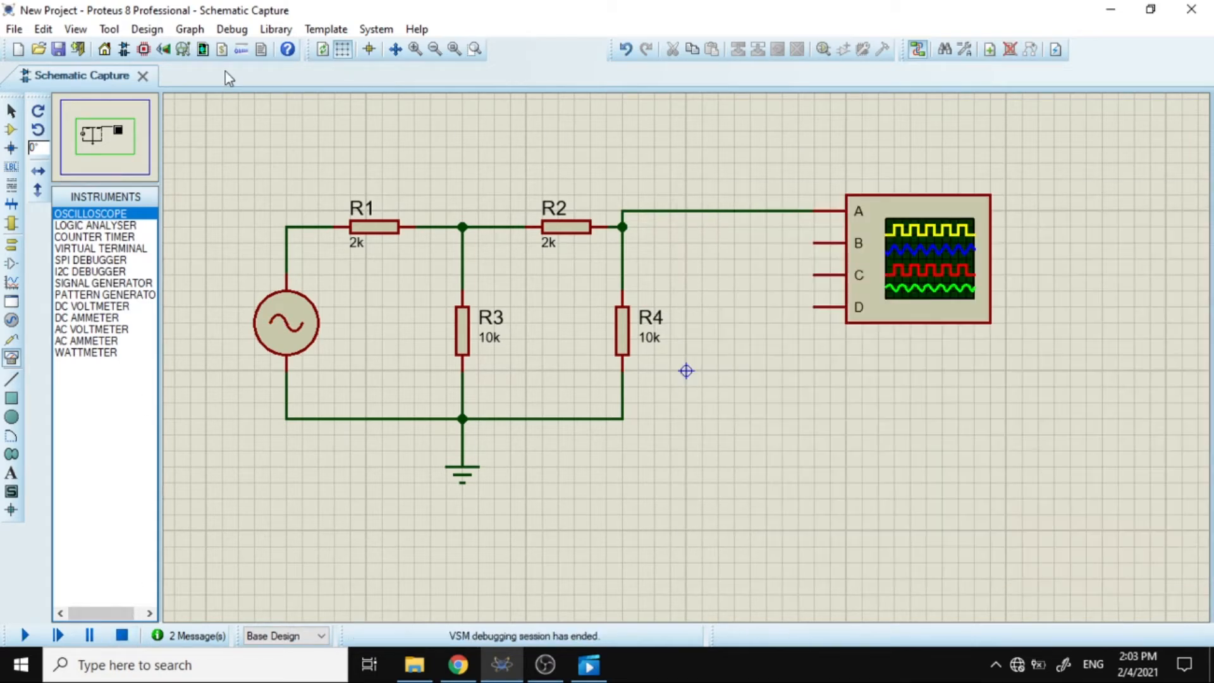
pyautogui.moveTo(238, 210); pyautogui.dragTo(686, 482)
pyautogui.moveTo(646, 429); pyautogui.dragTo(564, 334)
pyautogui.moveTo(718, 99); pyautogui.dragTo(1087, 370)
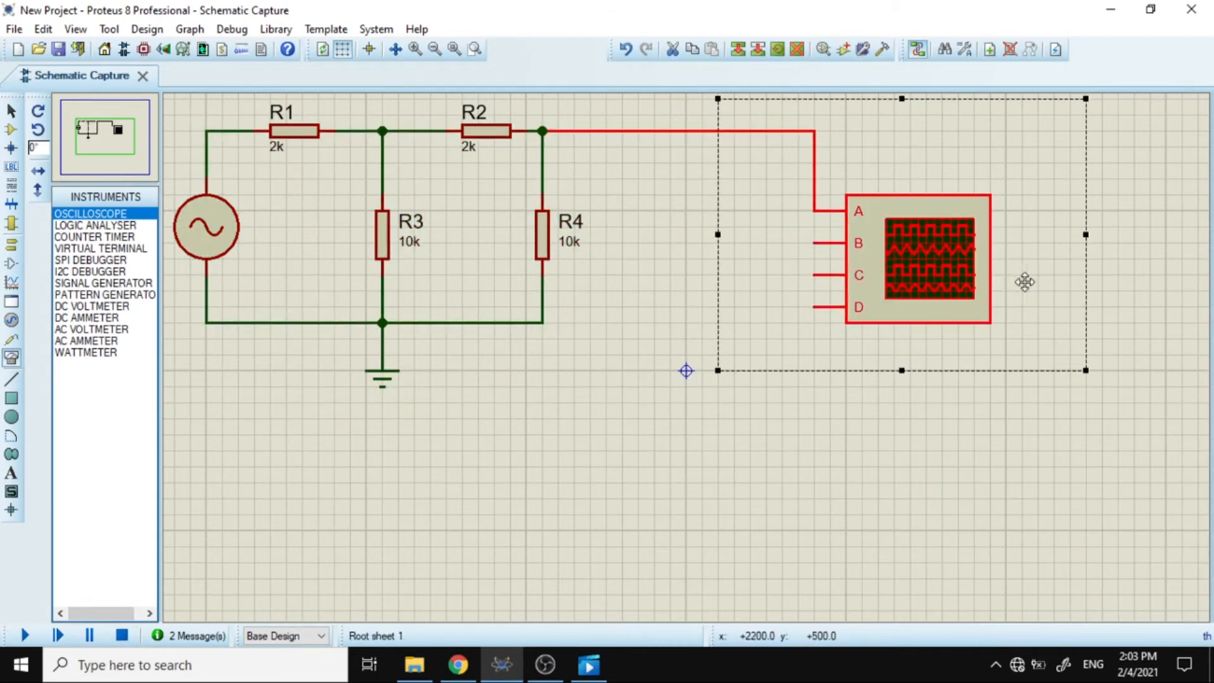
pyautogui.moveTo(1024, 282); pyautogui.dragTo(801, 202)
pyautogui.click(997, 184)
# Step: Run the simulation and set the oscilloscope's channel A scale to 20 V per division
pyautogui.click(23, 636)
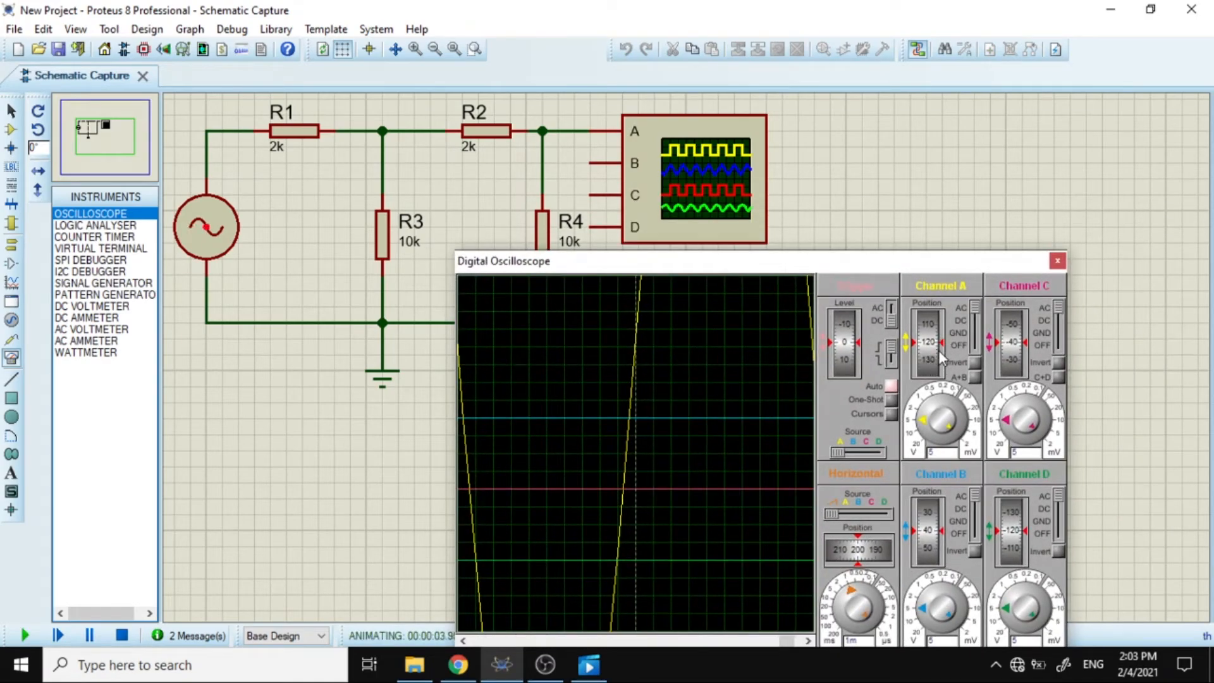
pyautogui.moveTo(930, 329); pyautogui.dragTo(929, 344)
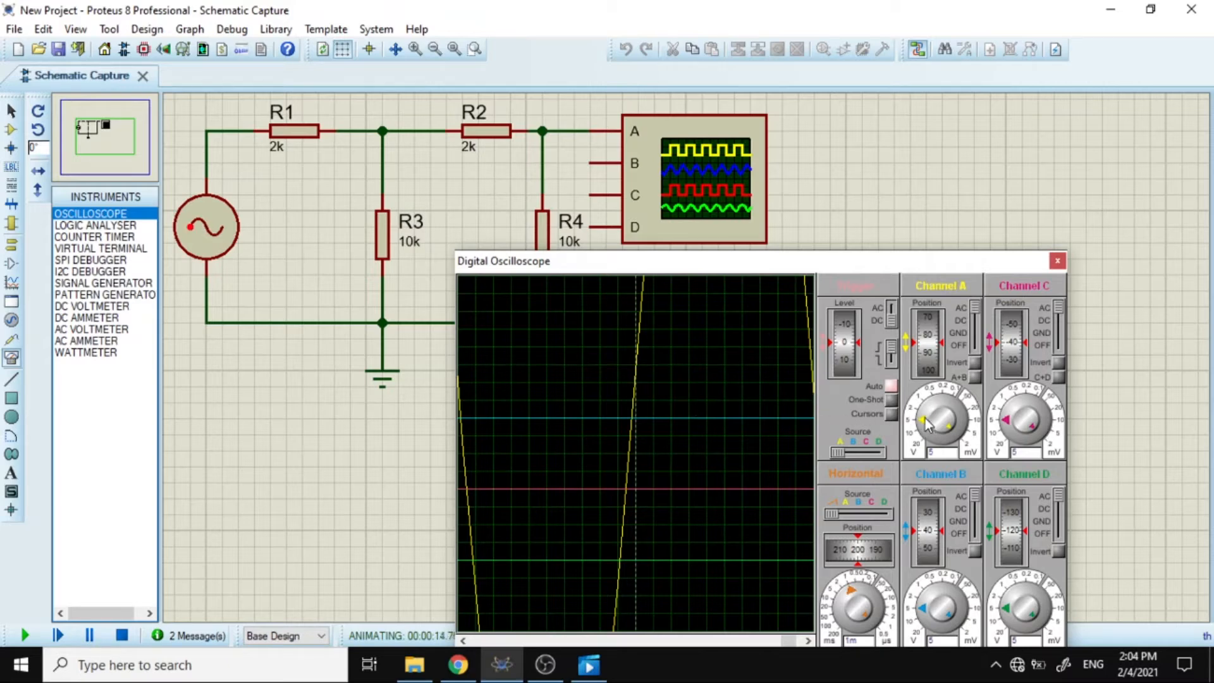
pyautogui.moveTo(925, 423); pyautogui.dragTo(934, 432)
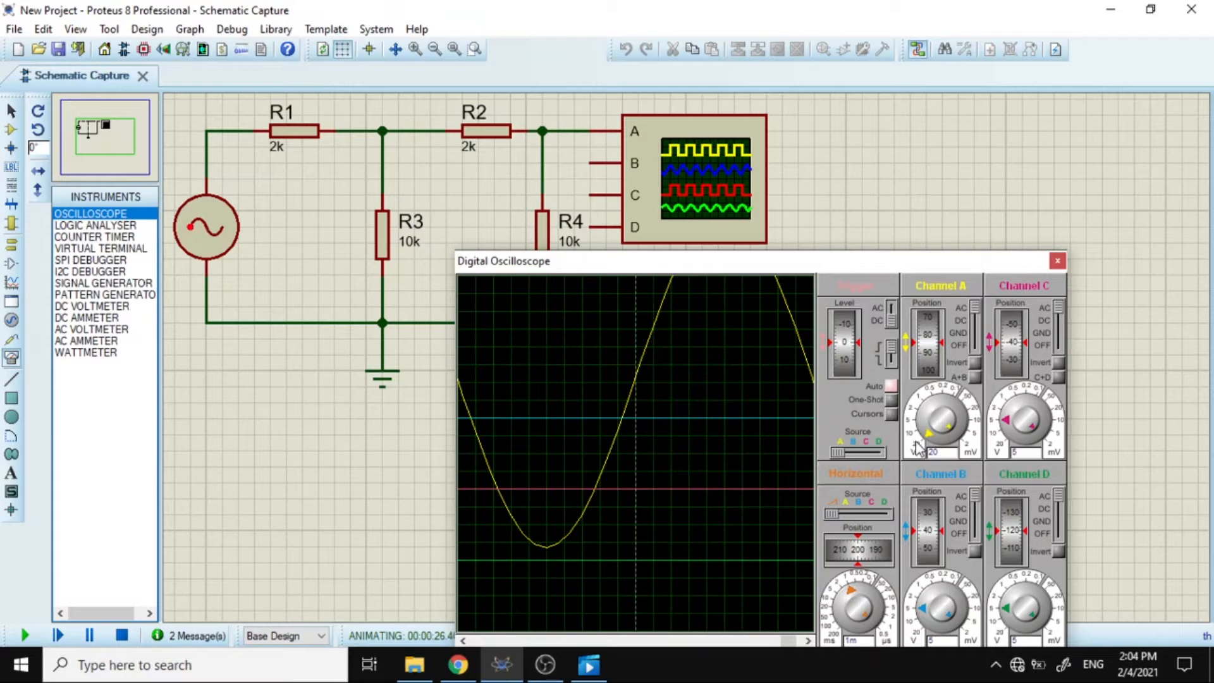
# Step: Enable the oscilloscope cursors, set channel A's vertical position to 0 and read the waveform's peak
pyautogui.click(891, 414)
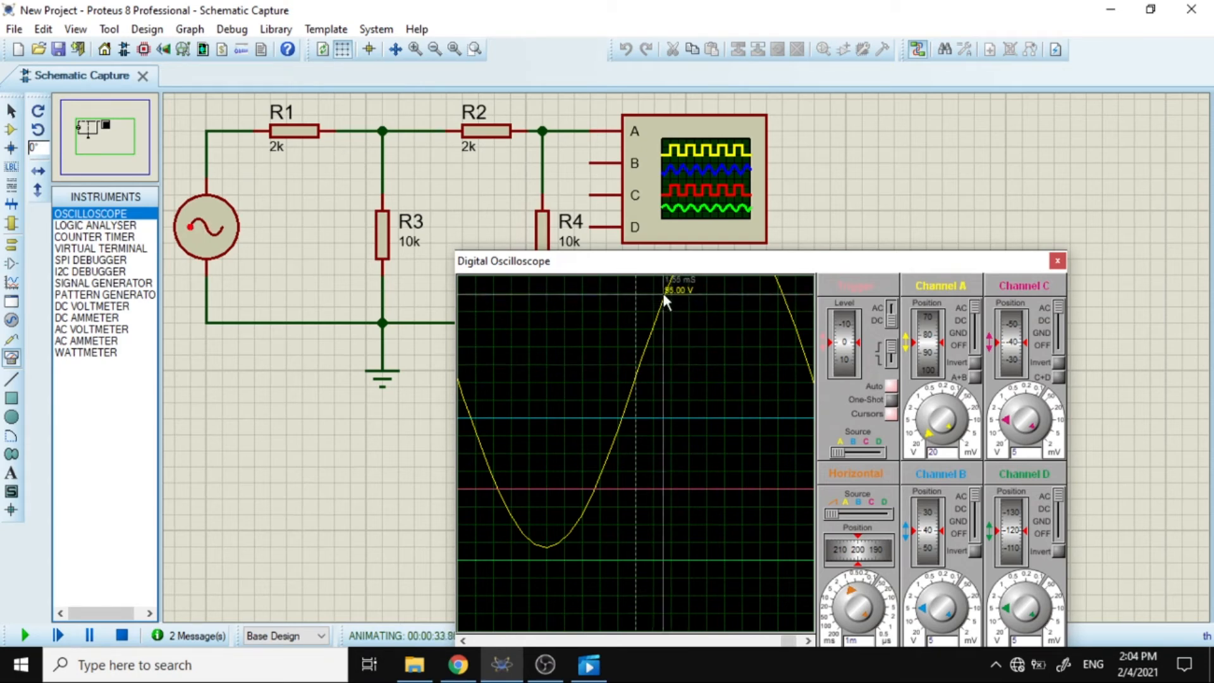
pyautogui.moveTo(930, 315); pyautogui.dragTo(931, 344)
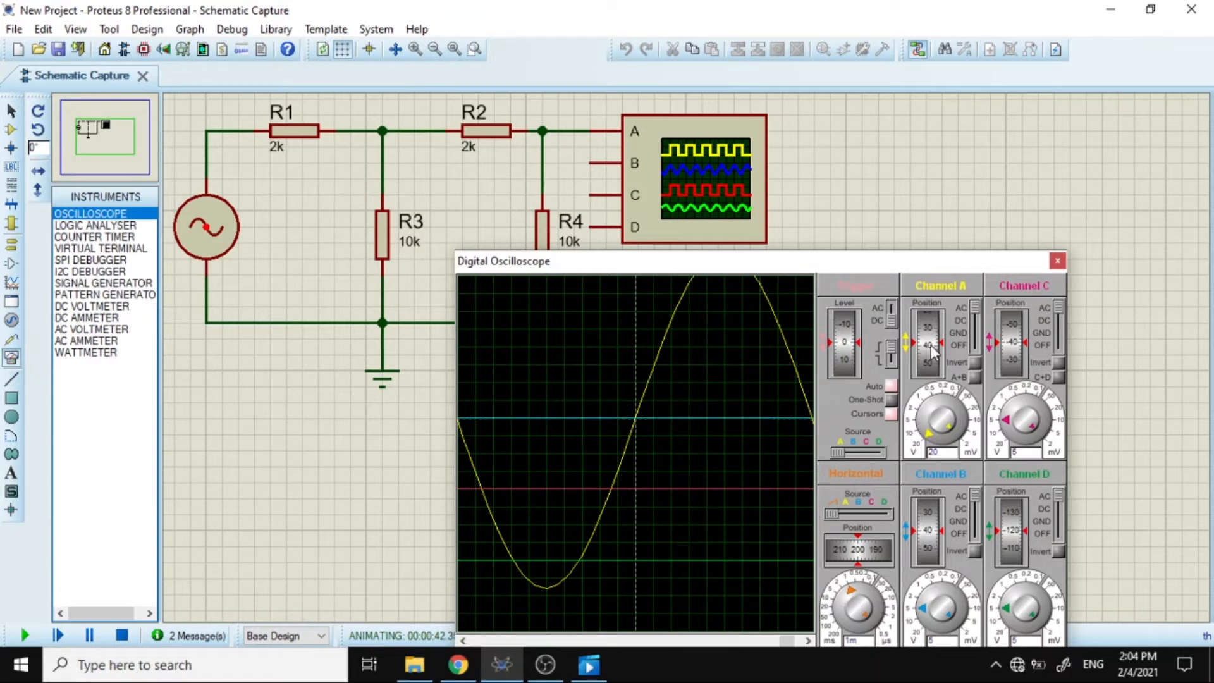
pyautogui.moveTo(931, 344); pyautogui.dragTo(931, 362)
pyautogui.moveTo(744, 295)
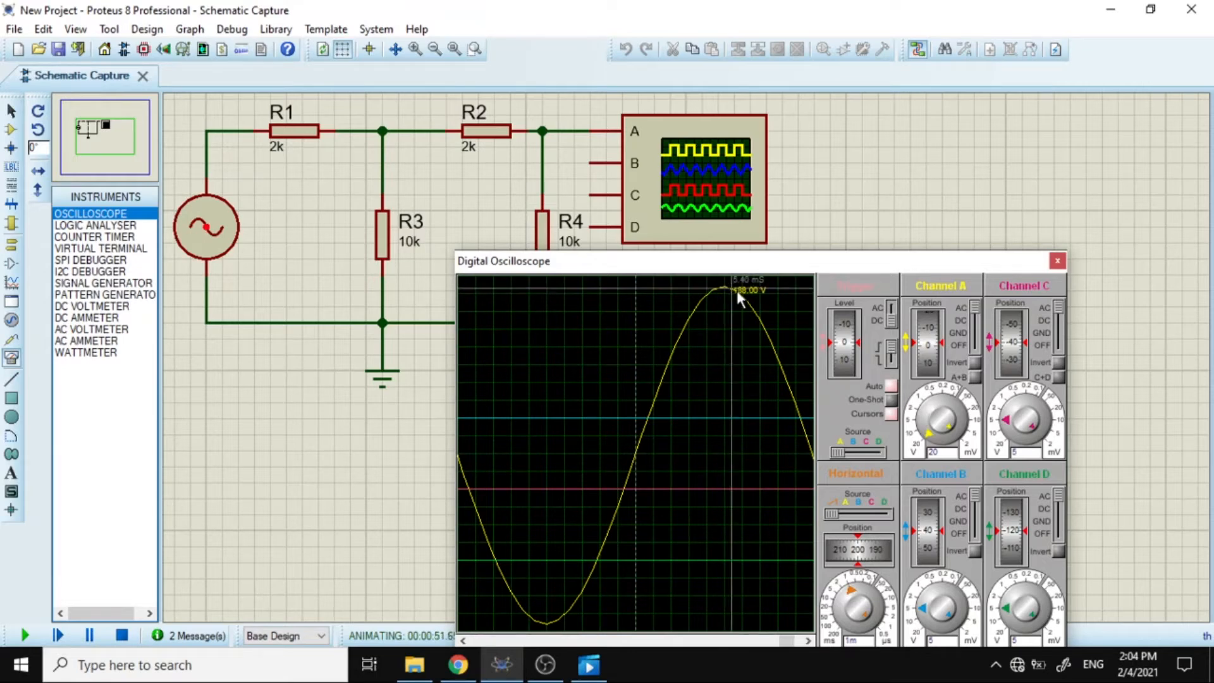
# Step: Try slower horizontal timebases up to 10 ms per division and return to 1 ms
pyautogui.click(848, 598)
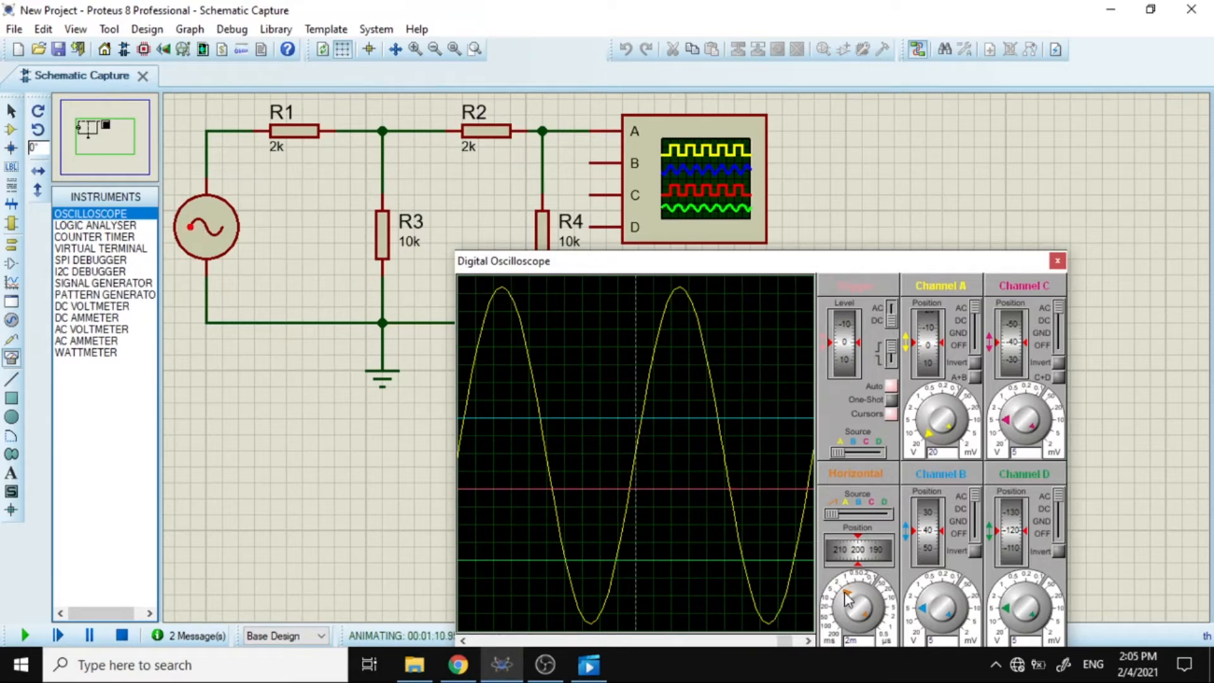
pyautogui.click(846, 601)
pyautogui.click(843, 606)
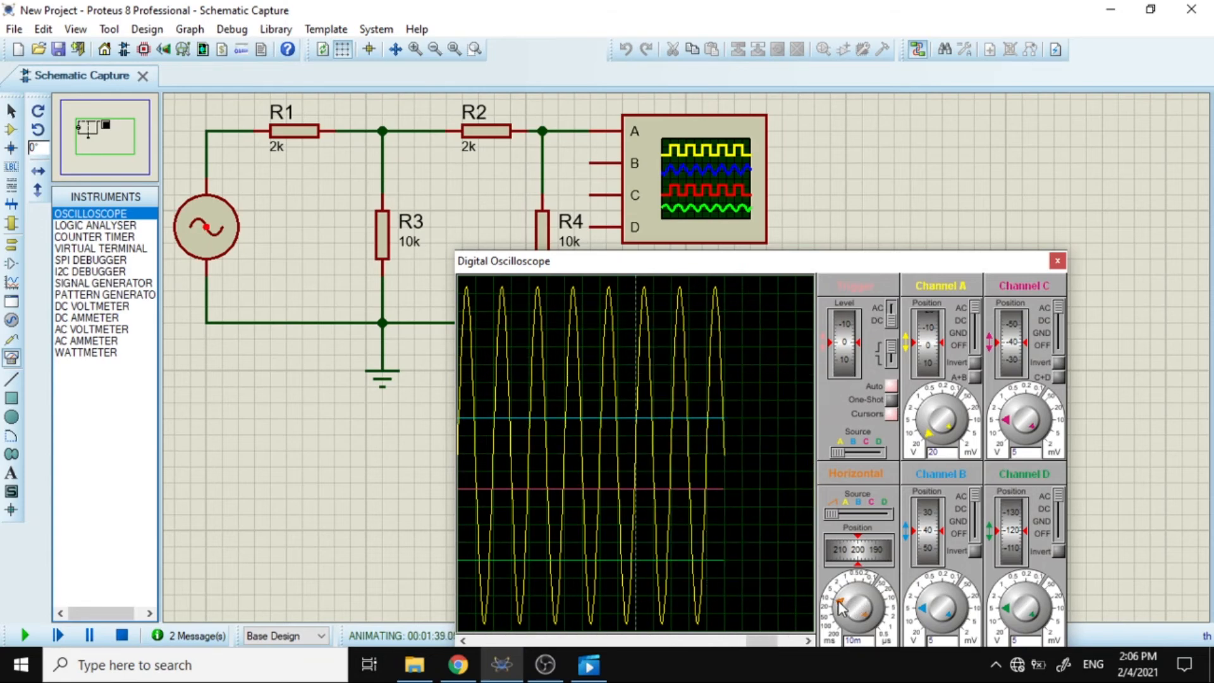
pyautogui.moveTo(843, 604); pyautogui.dragTo(849, 589)
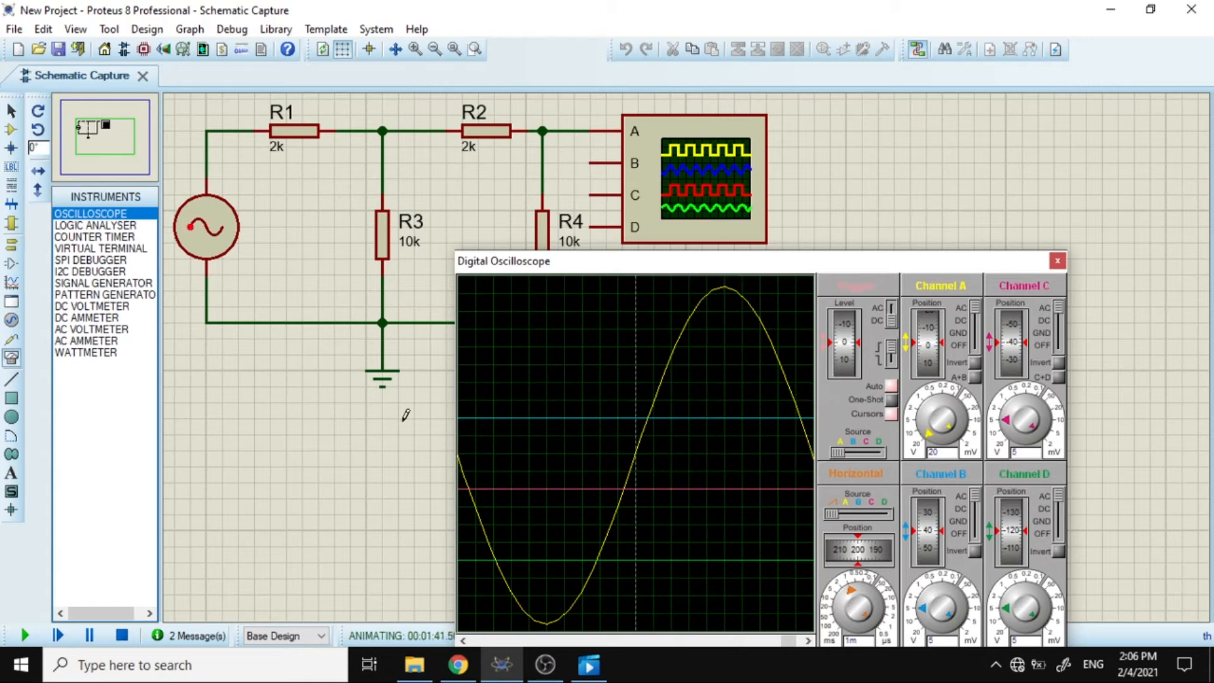
# Step: Stop the simulation and wire channel B to the R1–R2 junction and channel C to the source side of R1
pyautogui.click(121, 638)
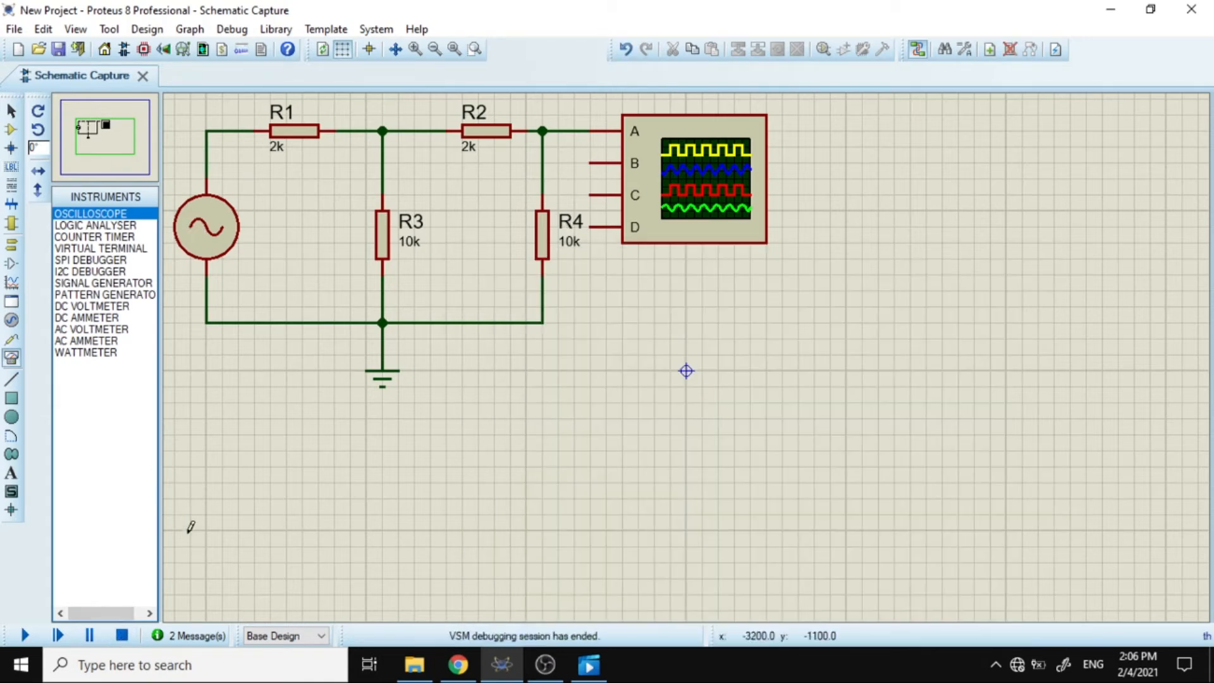
pyautogui.click(590, 162)
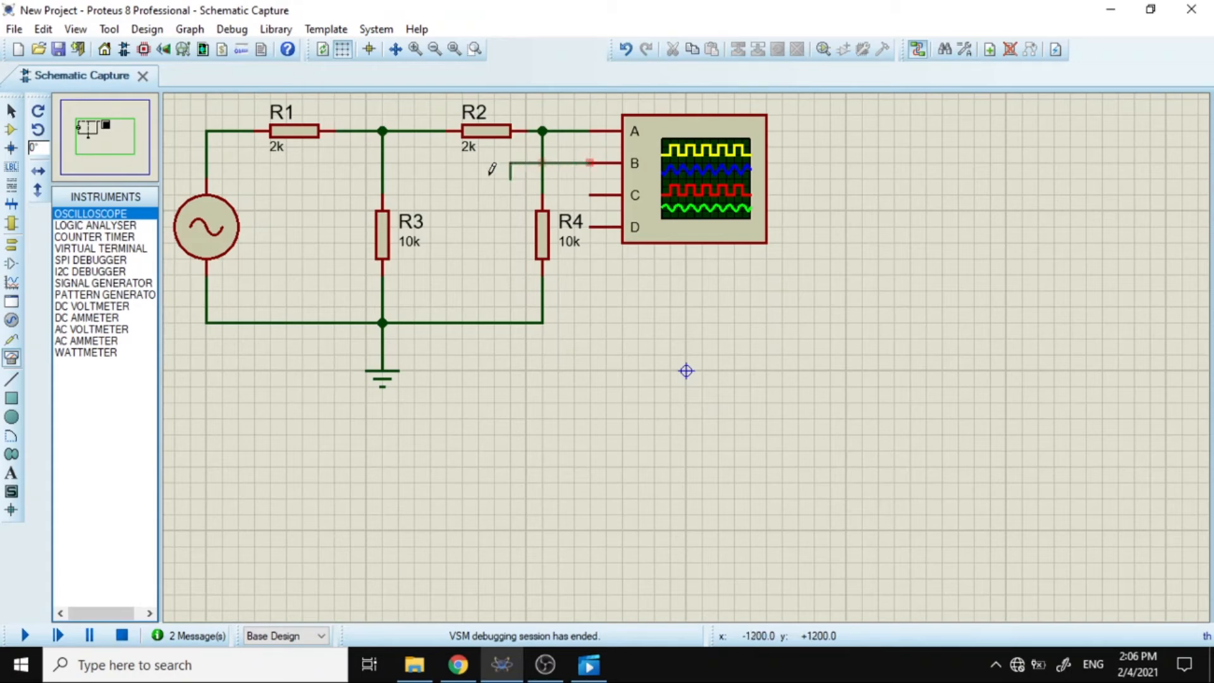
pyautogui.click(397, 129)
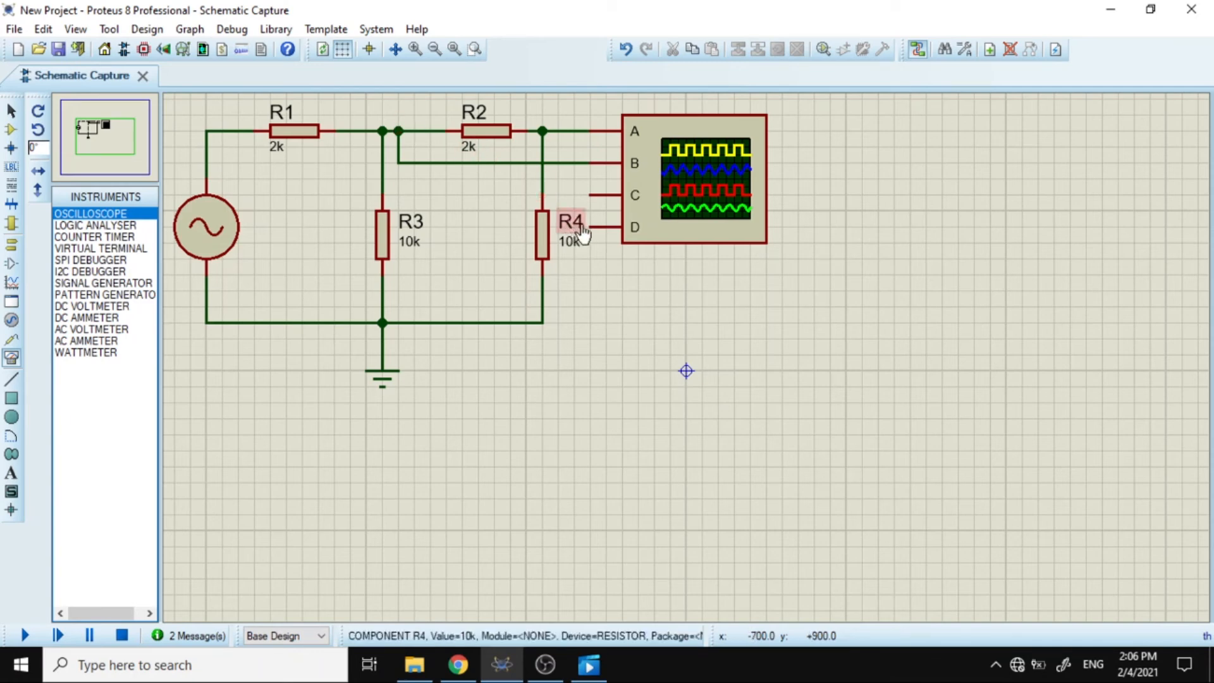
pyautogui.click(589, 194)
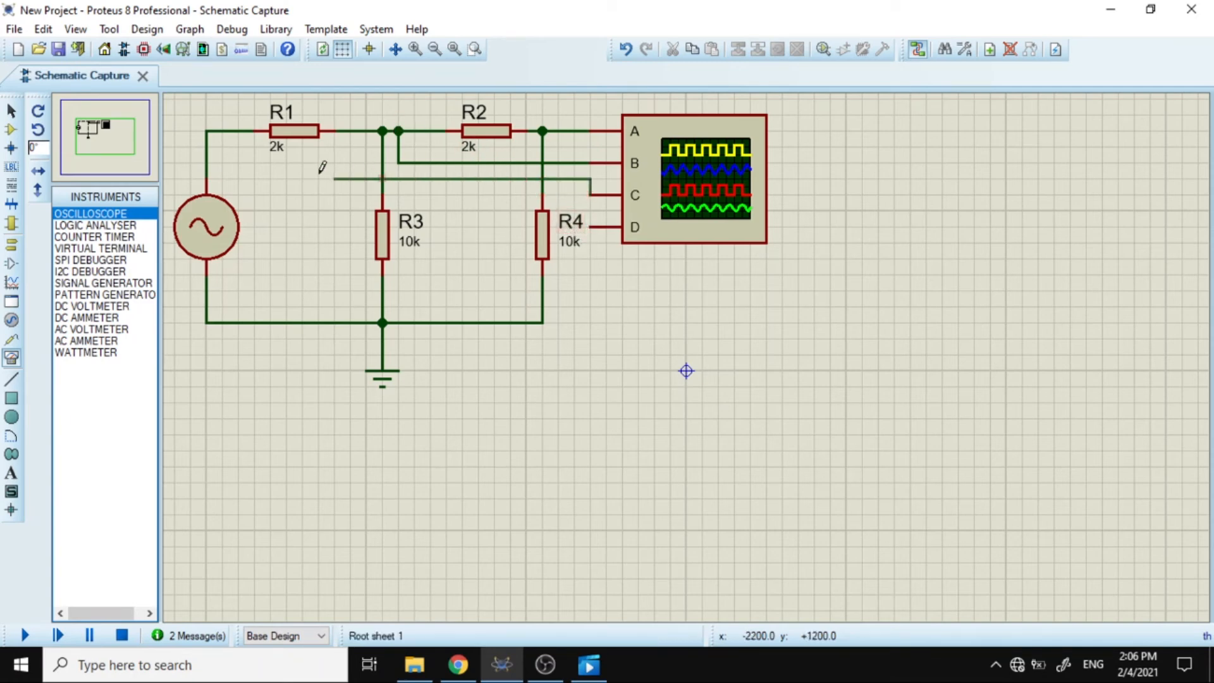
pyautogui.click(254, 131)
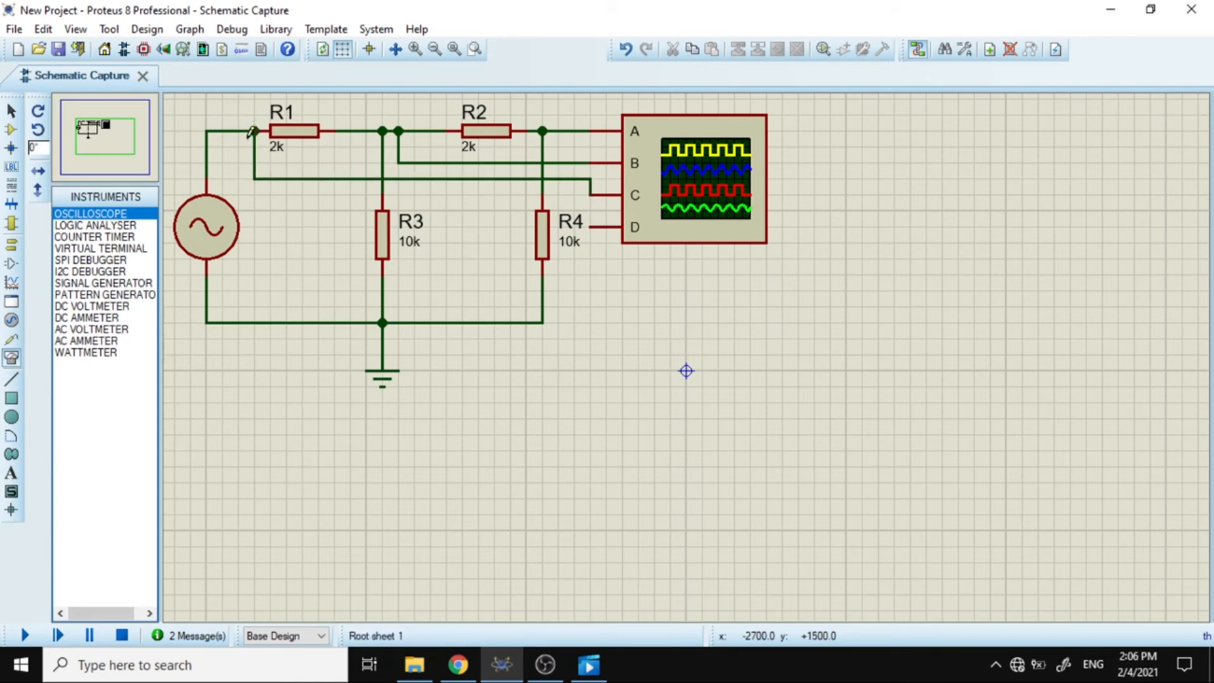
# Step: Run the simulation and set channel B to 20 V per division with a vertical position of -60
pyautogui.click(25, 635)
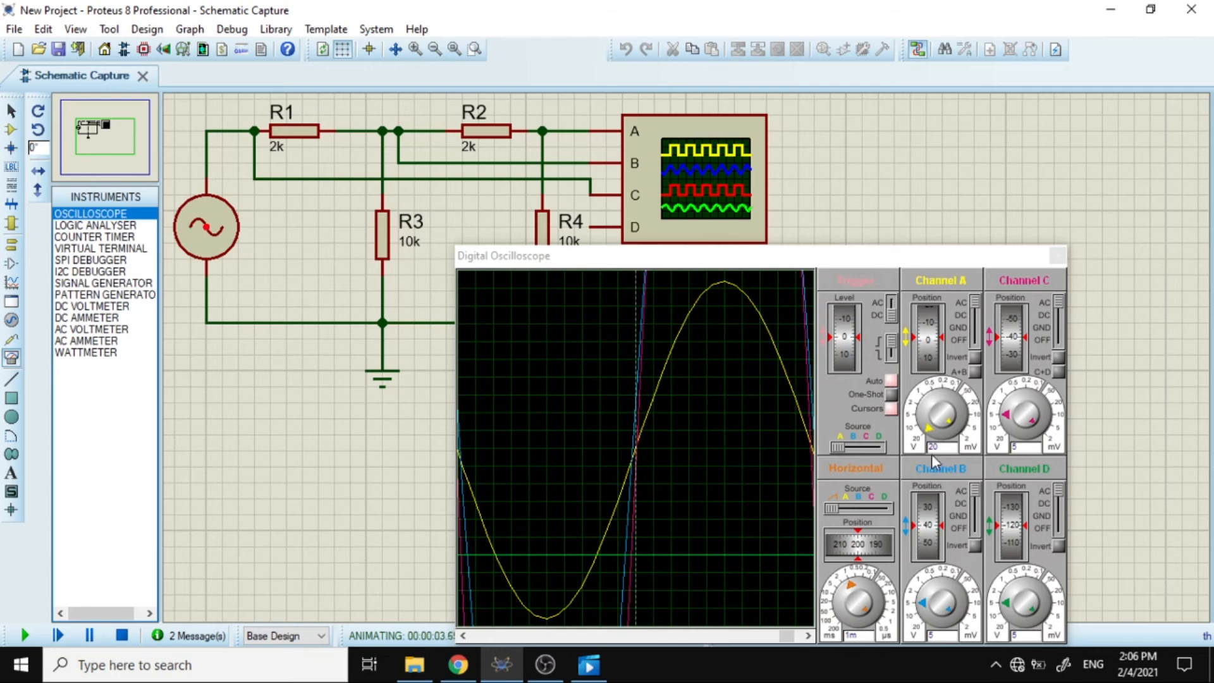
pyautogui.click(924, 602)
pyautogui.moveTo(924, 612); pyautogui.dragTo(933, 626)
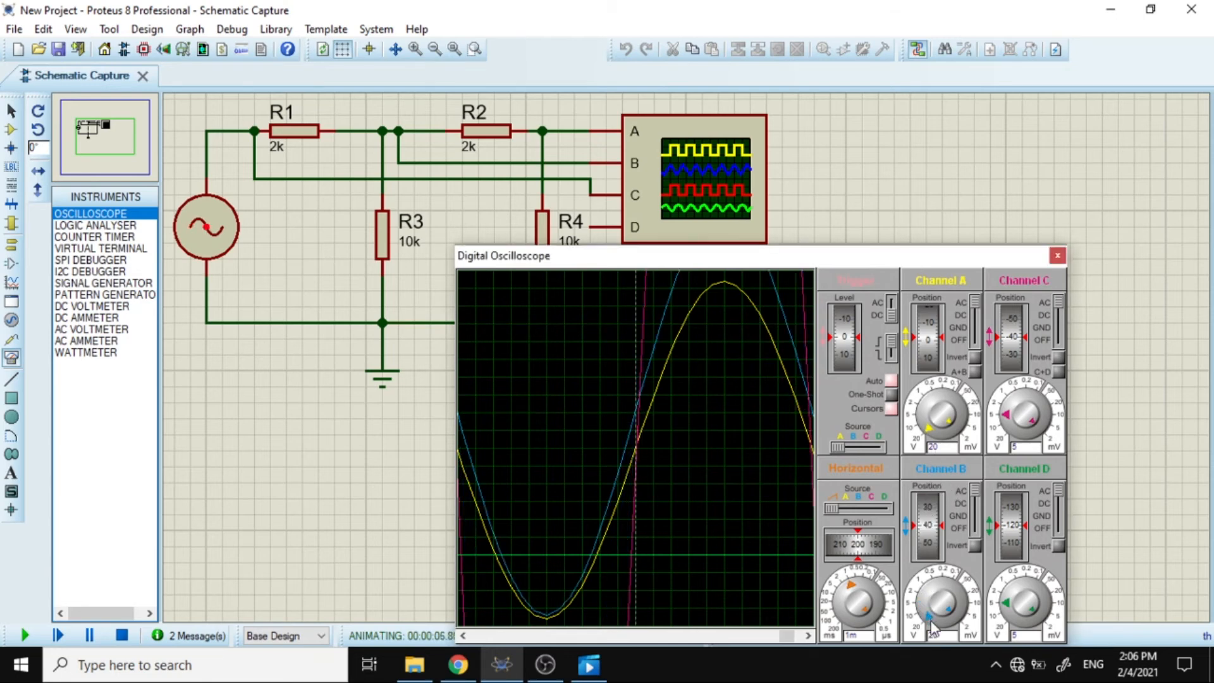
pyautogui.moveTo(928, 518); pyautogui.dragTo(930, 566)
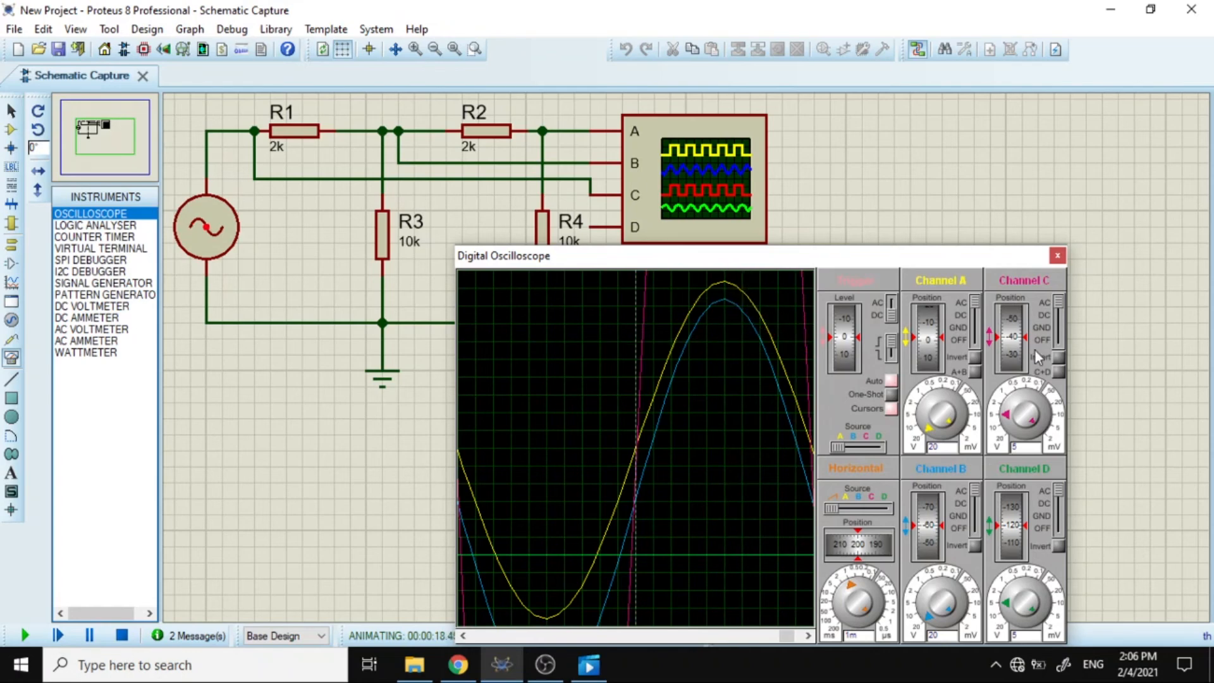
# Step: Set channel C to 20 V per division with a vertical position of -160
pyautogui.moveTo(1010, 337); pyautogui.dragTo(1011, 349)
pyautogui.moveTo(1005, 413); pyautogui.dragTo(1017, 427)
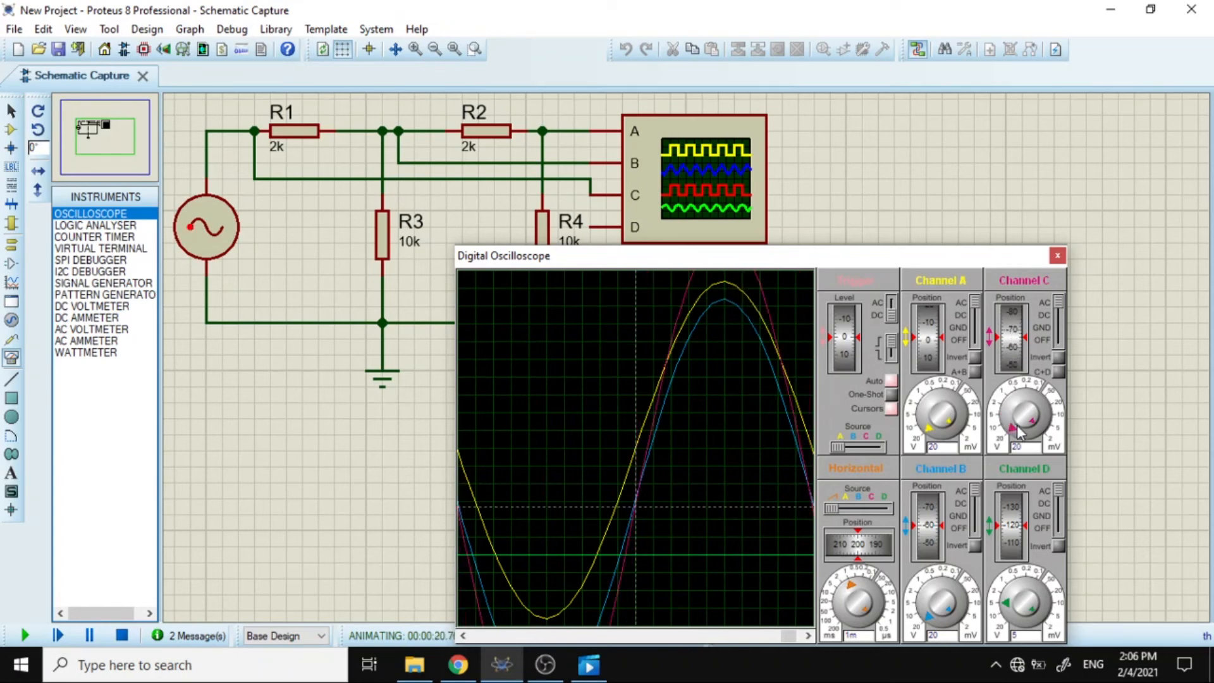
pyautogui.moveTo(1013, 317); pyautogui.dragTo(1012, 352)
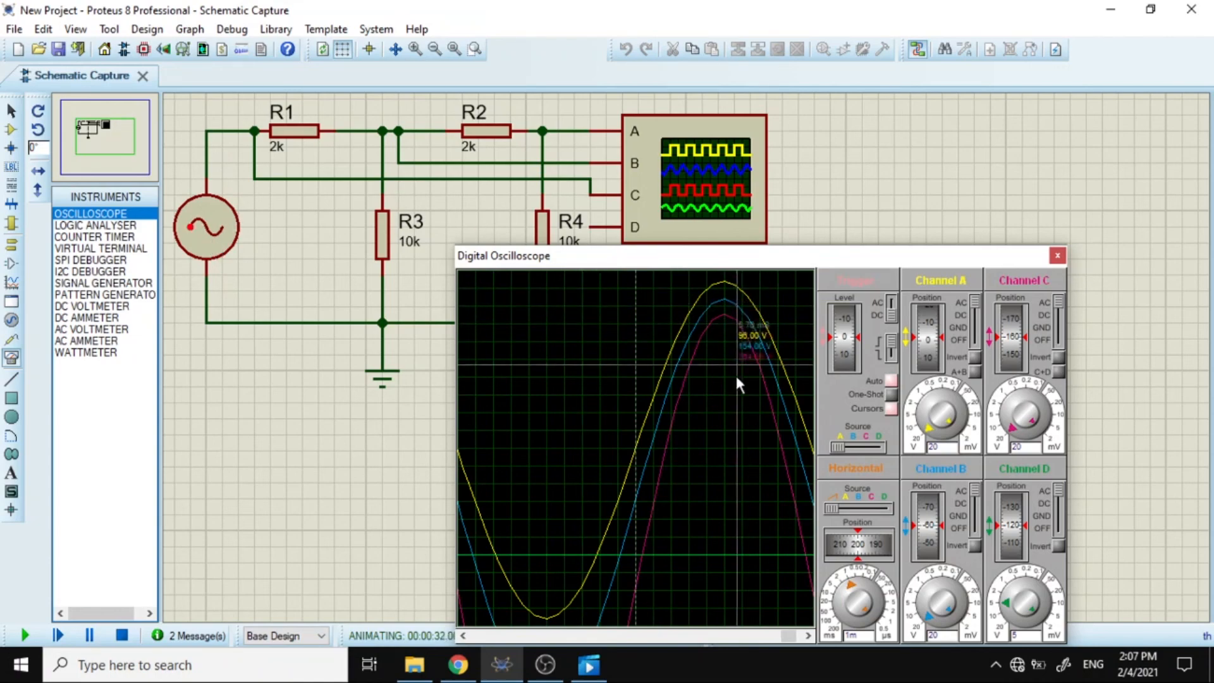
# Step: Reposition the oscilloscope window so that all its controls fit on screen and the source, R1 and R3 stay uncovered
pyautogui.moveTo(730, 256); pyautogui.dragTo(713, 167)
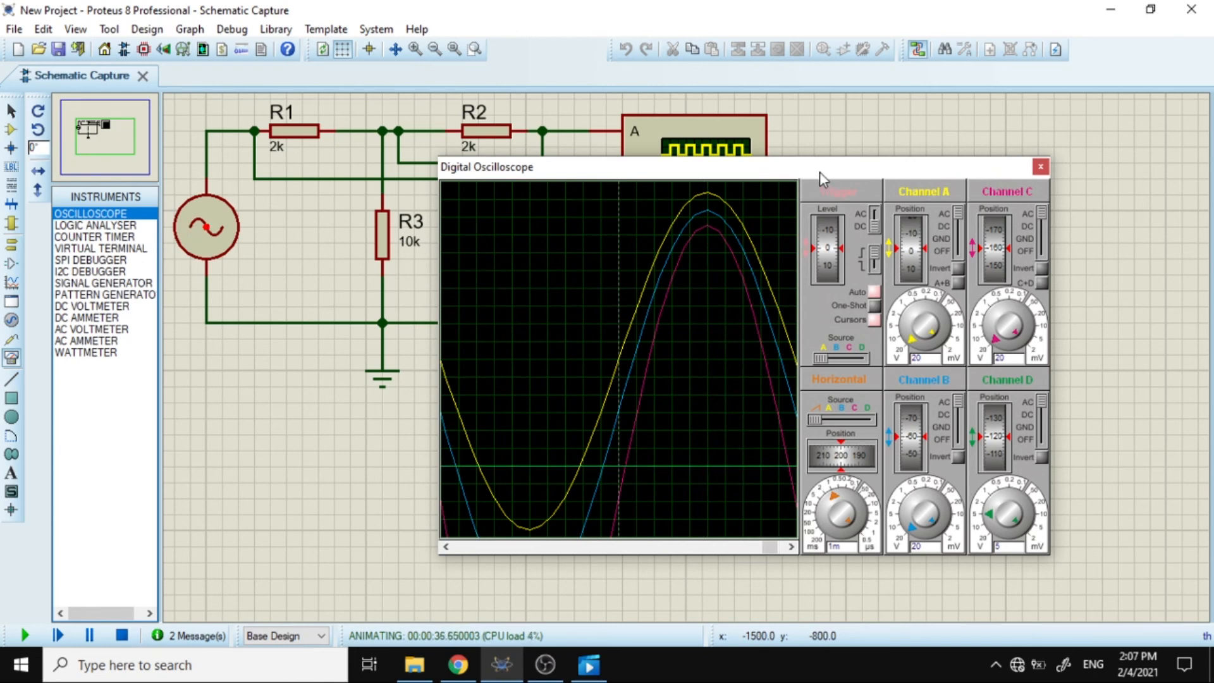
pyautogui.moveTo(820, 172); pyautogui.dragTo(1043, 165)
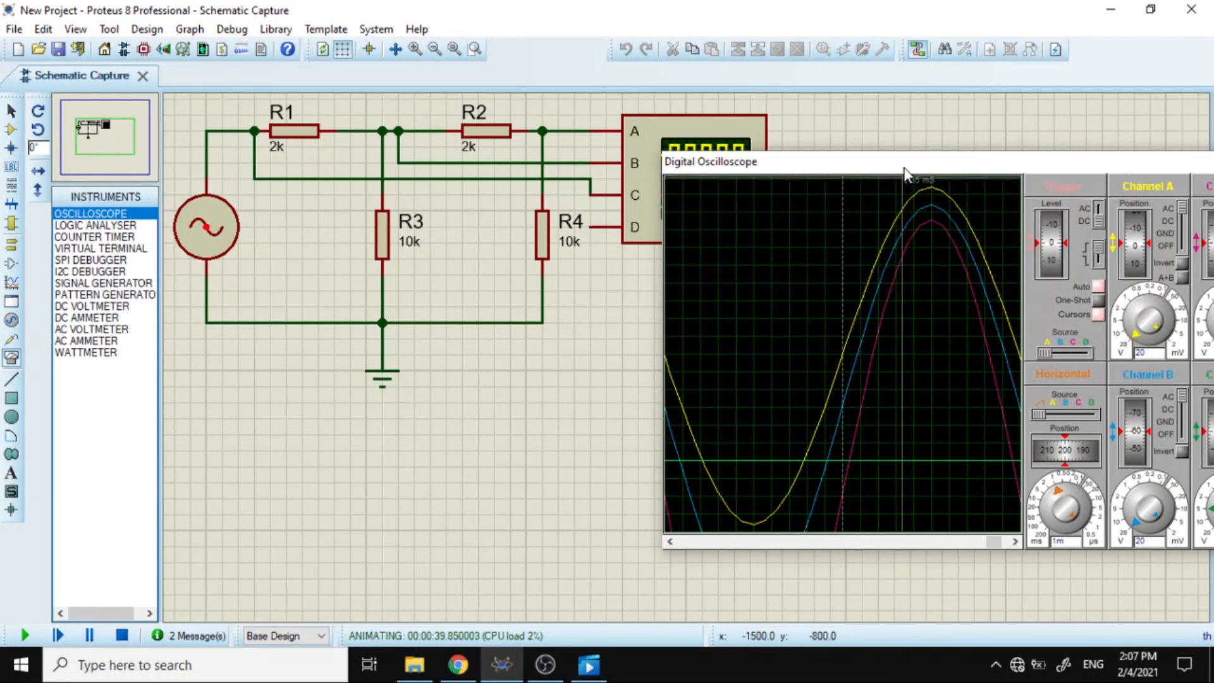
pyautogui.moveTo(907, 158); pyautogui.dragTo(807, 162)
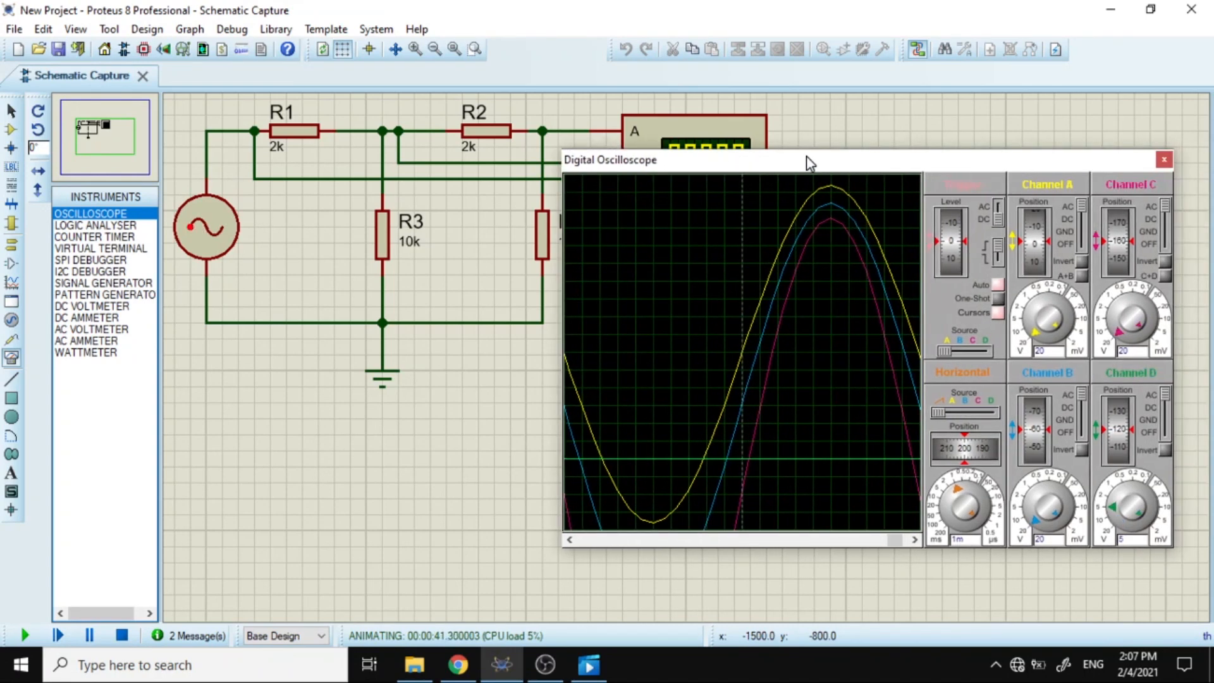